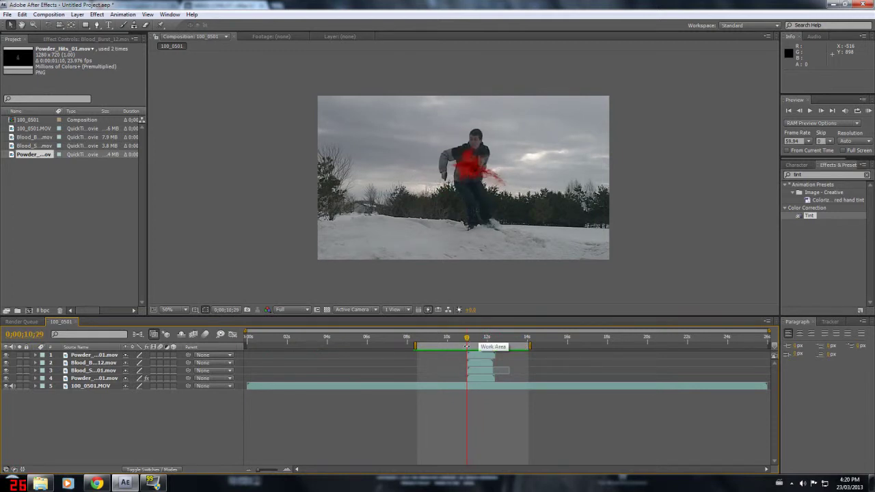
# Preview the finished blood-hit effect in the 100_0501 composition by scrubbing through the frames around the impact at 11 seconds
pyautogui.moveTo(467, 339); pyautogui.dragTo(465, 339)
pyautogui.press('space')
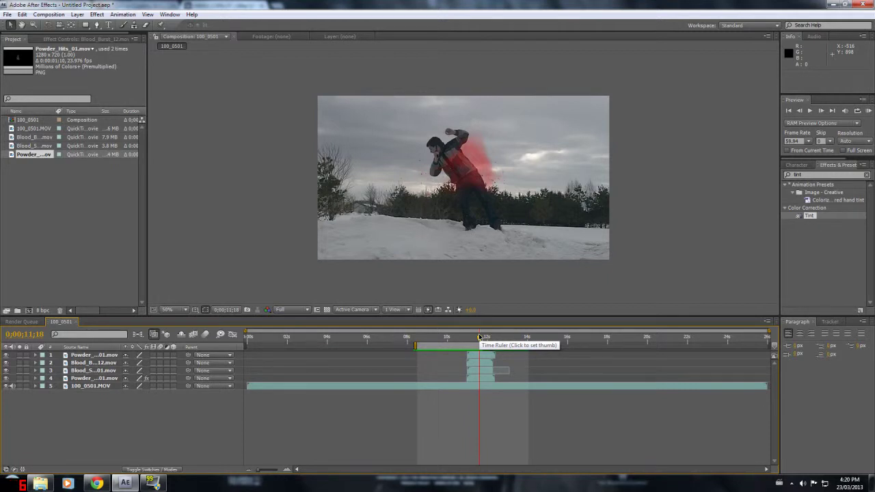
pyautogui.moveTo(478, 339); pyautogui.dragTo(466, 343)
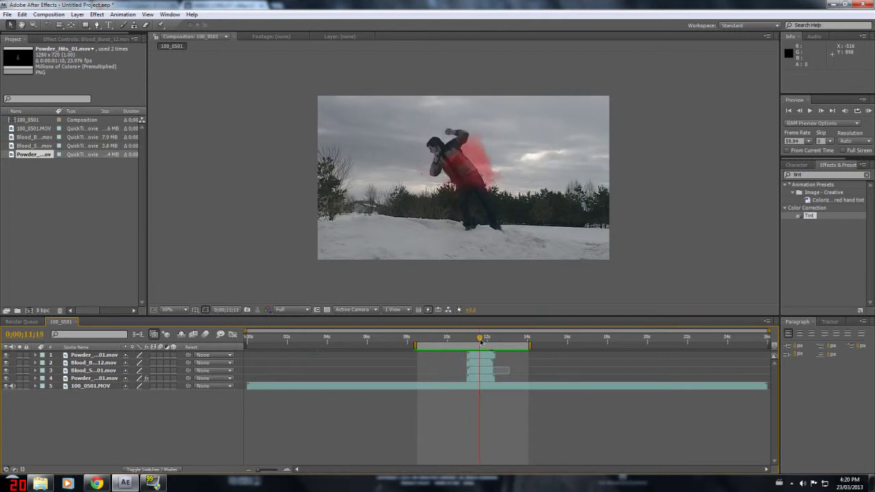
pyautogui.moveTo(468, 344); pyautogui.dragTo(487, 340)
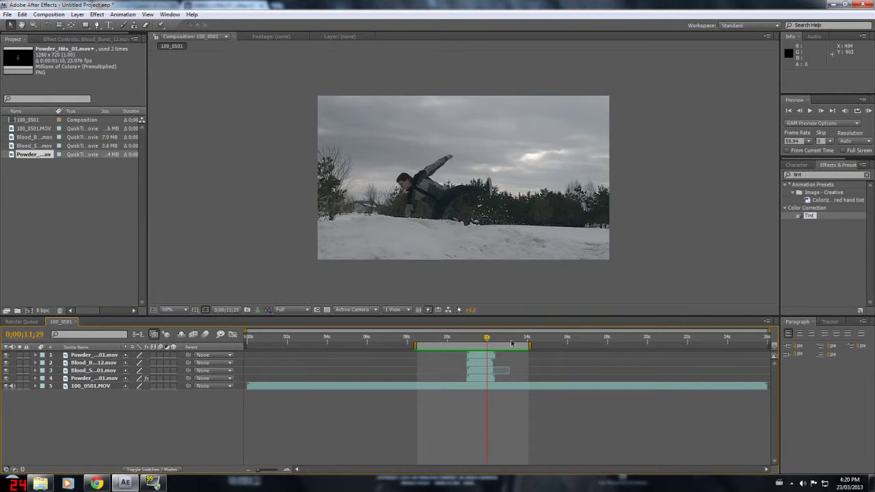
pyautogui.moveTo(487, 340)
pyautogui.mouseDown()
pyautogui.moveTo(460, 344)
pyautogui.moveTo(477, 339)
pyautogui.mouseUp()
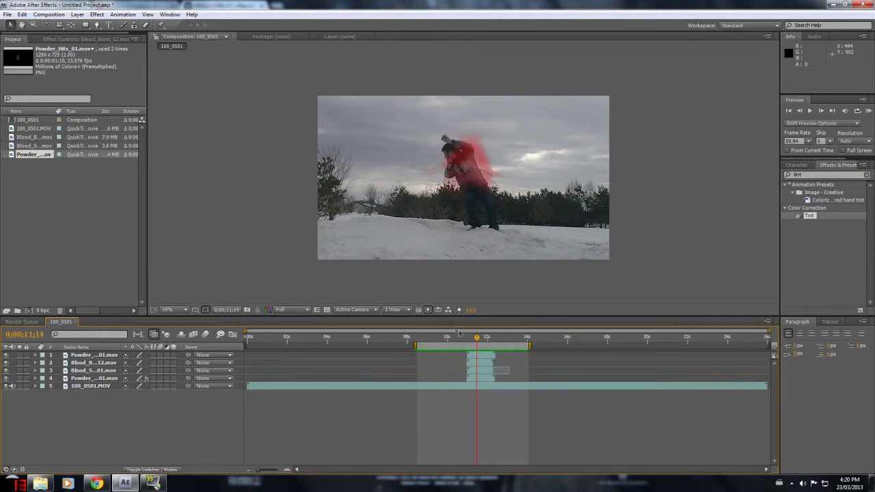
pyautogui.moveTo(477, 336)
pyautogui.mouseDown()
pyautogui.moveTo(468, 344)
pyautogui.moveTo(486, 340)
pyautogui.moveTo(469, 347)
pyautogui.mouseUp()
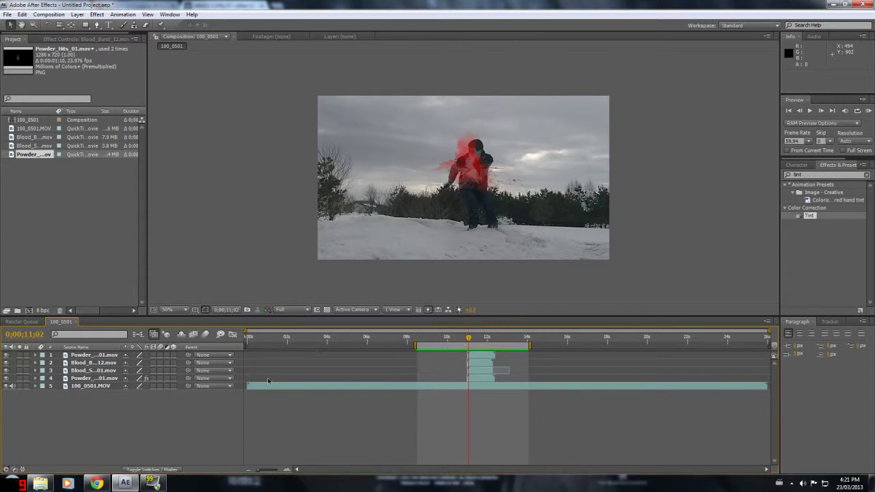
pyautogui.moveTo(469, 337); pyautogui.dragTo(470, 350)
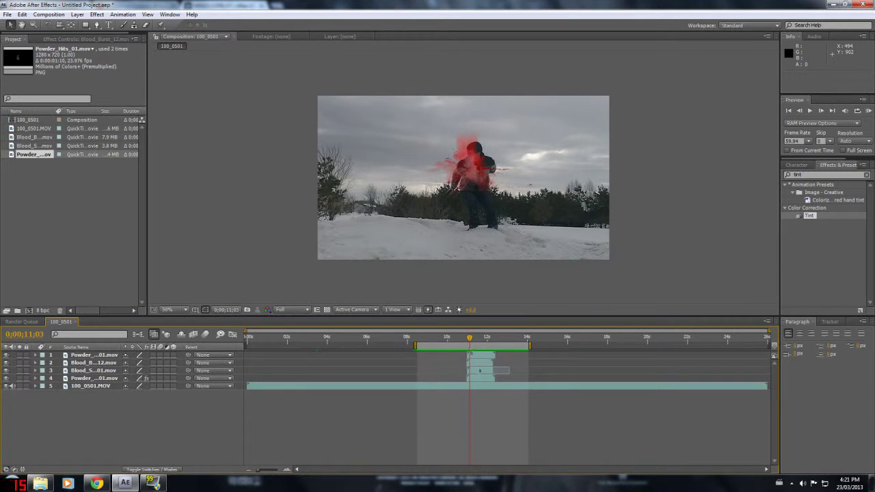
pyautogui.moveTo(470, 343)
pyautogui.mouseDown()
pyautogui.moveTo(463, 344)
pyautogui.moveTo(484, 344)
pyautogui.moveTo(469, 343)
pyautogui.mouseUp()
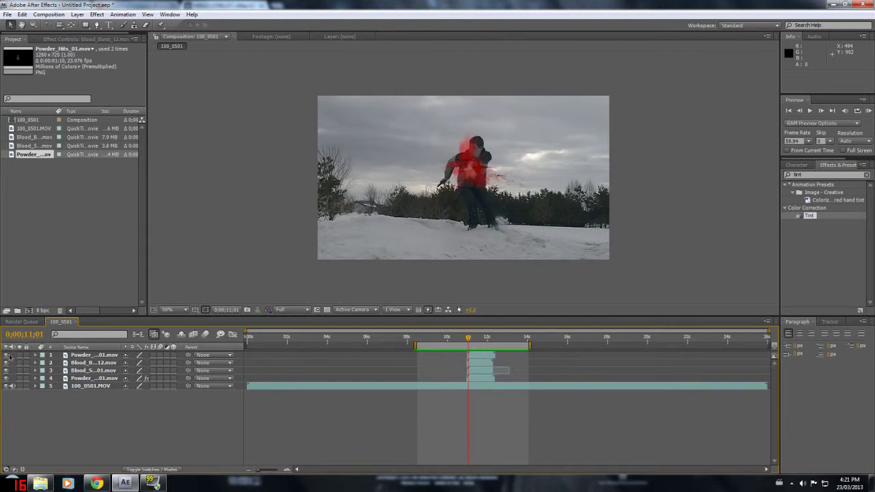
# Hide the four blood and powder effect layers and review the plain footage up to about 12 seconds
pyautogui.click(6, 362)
pyautogui.click(6, 378)
pyautogui.moveTo(468, 338); pyautogui.dragTo(485, 332)
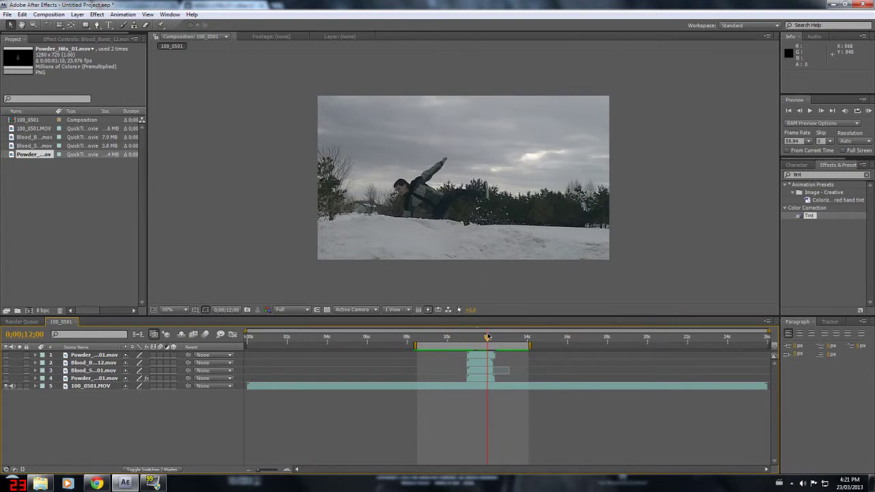
pyautogui.moveTo(489, 339)
pyautogui.mouseDown()
pyautogui.moveTo(473, 340)
pyautogui.moveTo(486, 339)
pyautogui.mouseUp()
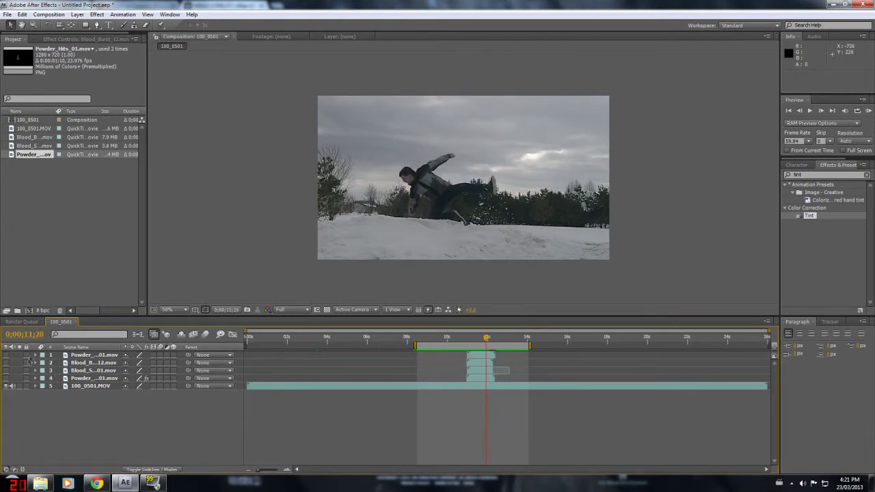
# Delete the two powder and two blood effect layers from the composition, keeping only the 100_0501.MOV footage
pyautogui.click(77, 355)
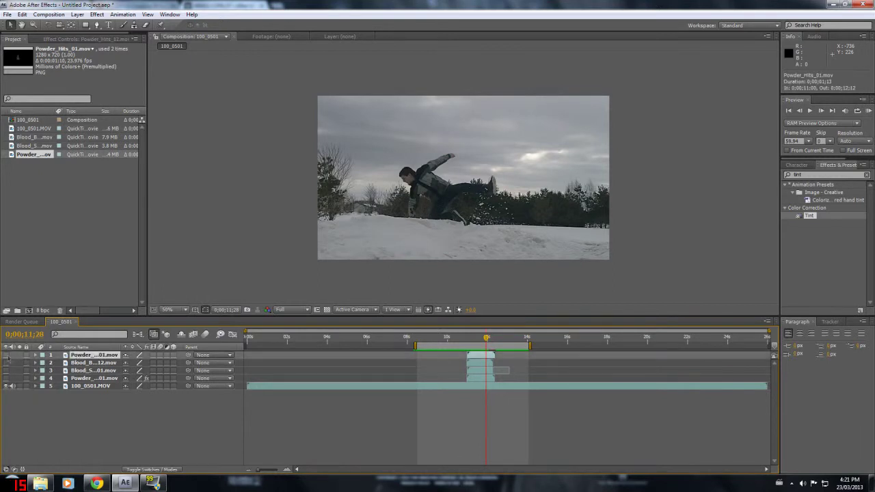
pyautogui.click(8, 361)
pyautogui.click(72, 356)
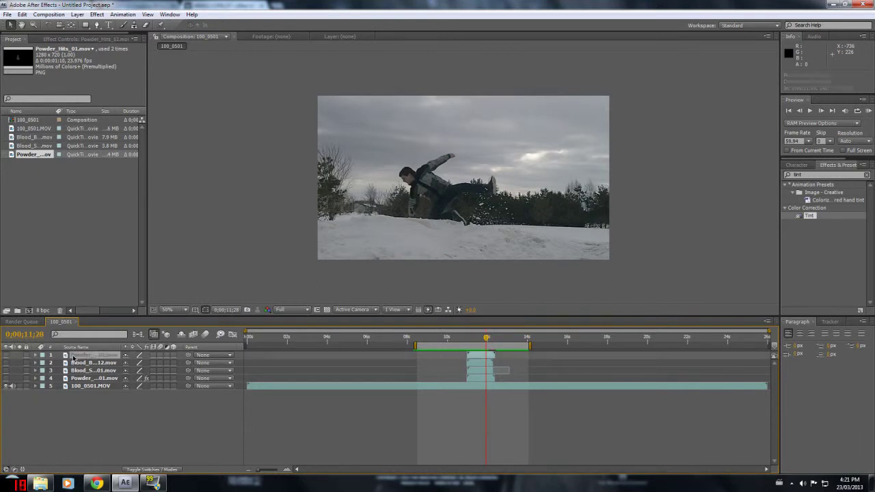
pyautogui.keyDown('shift'); pyautogui.click(82, 378); pyautogui.keyUp('shift')
pyautogui.press('Delete')
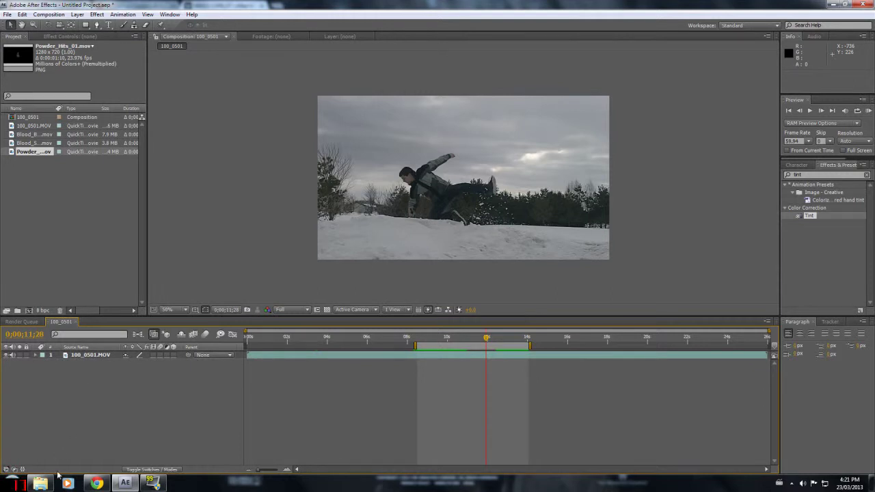
# Switch to Chrome and open the Action Essentials 2: 2K product page from the Video Copilot product list
pyautogui.click(97, 483)
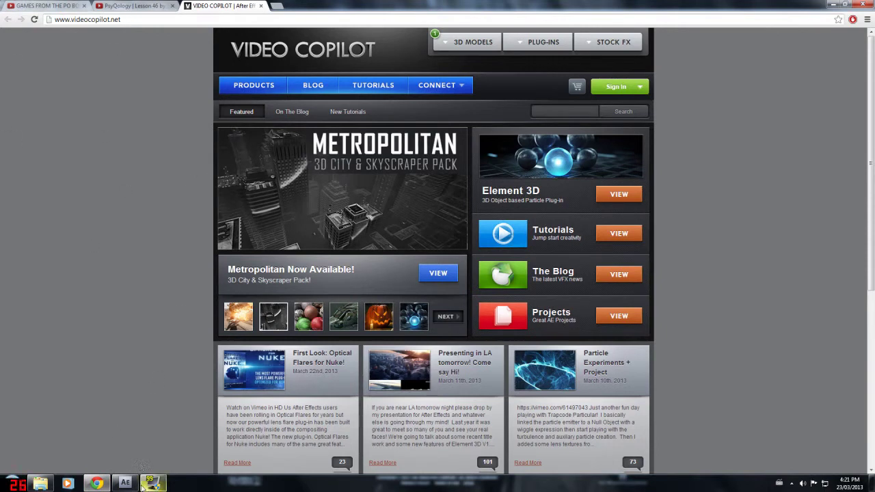
pyautogui.moveTo(125, 483)
pyautogui.click(264, 90)
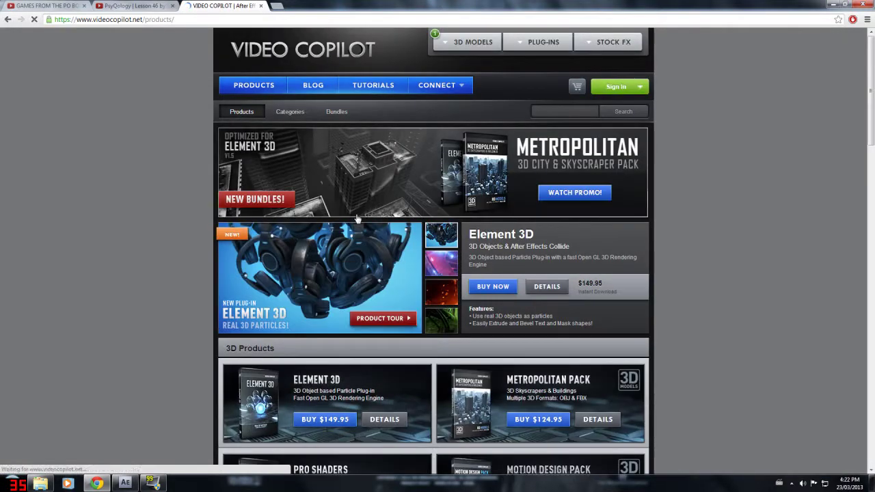
pyautogui.scroll(-4, 324, 250)
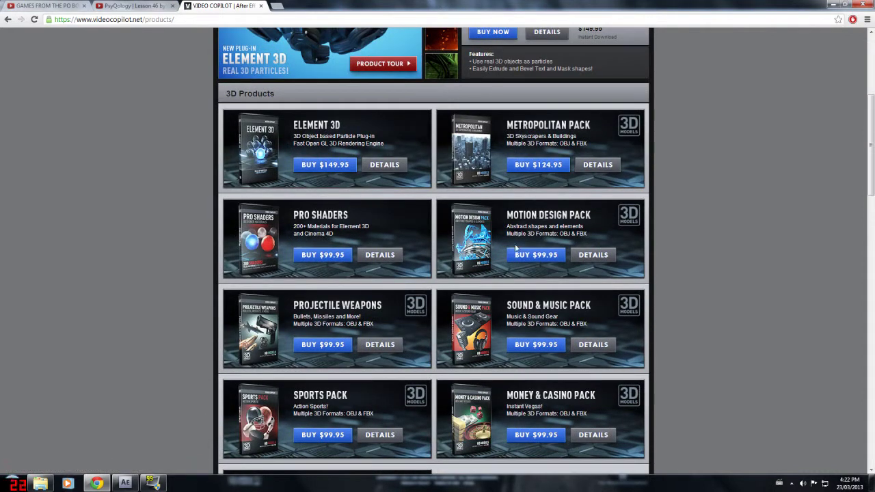
pyautogui.scroll(-5, 516, 247)
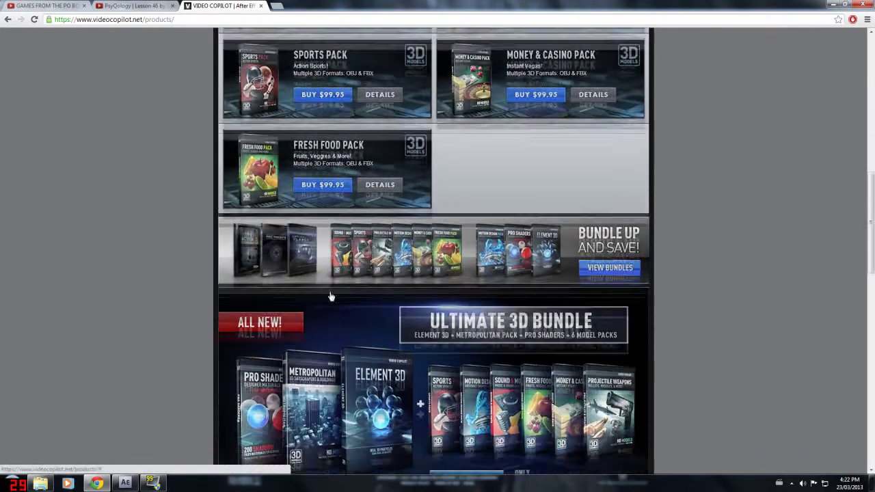
pyautogui.scroll(-6, 330, 296)
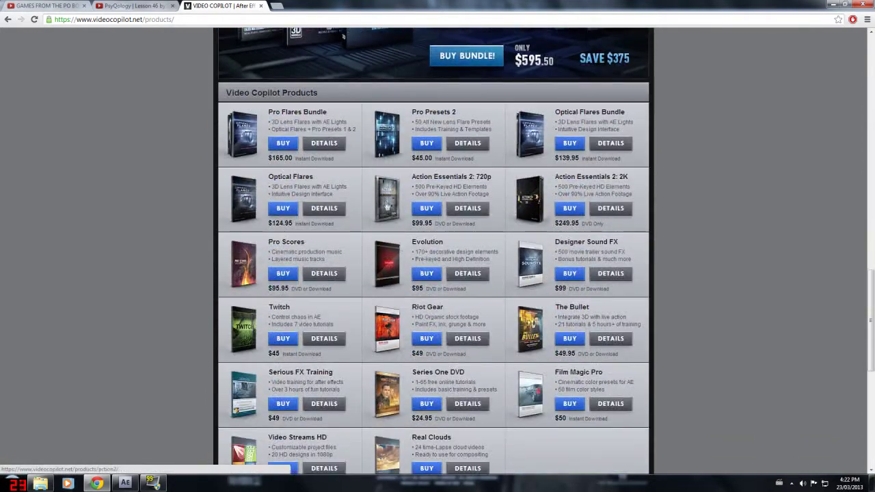
pyautogui.click(580, 179)
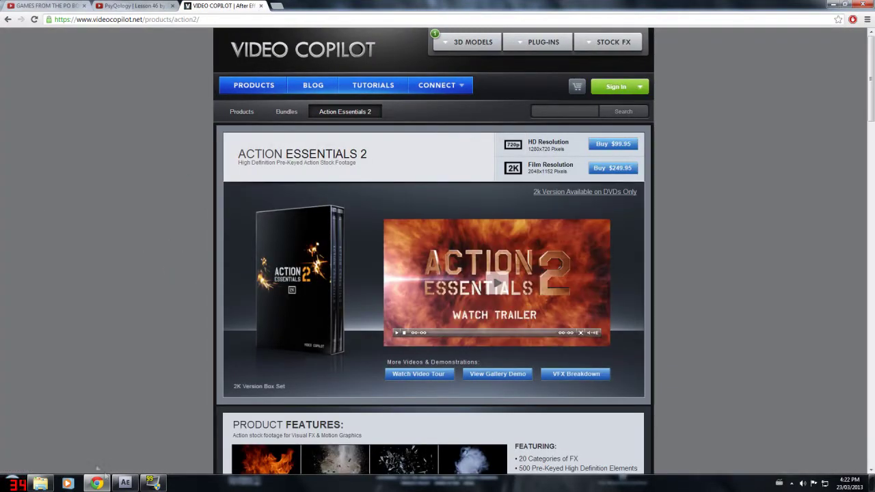
# Return to After Effects, scrub back to just before the hit, and view the 02. Blood folder of Action_Essentials_720p in Windows Explorer
pyautogui.click(125, 483)
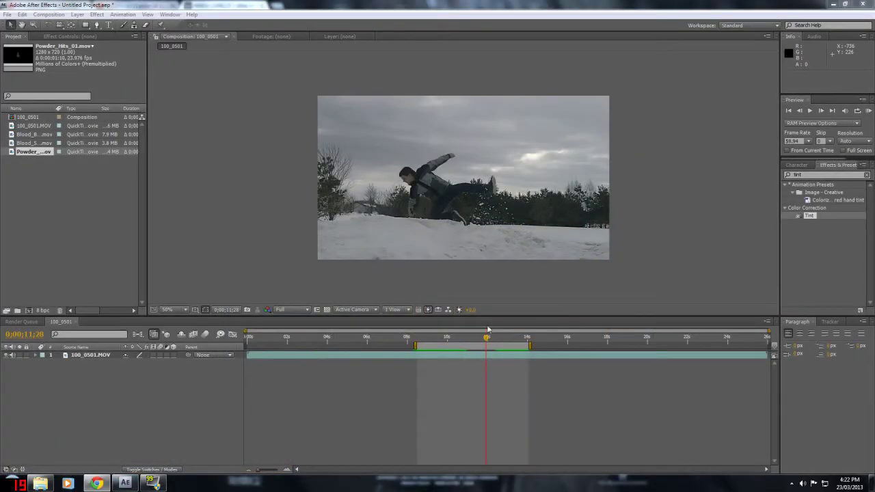
pyautogui.moveTo(487, 337); pyautogui.dragTo(467, 342)
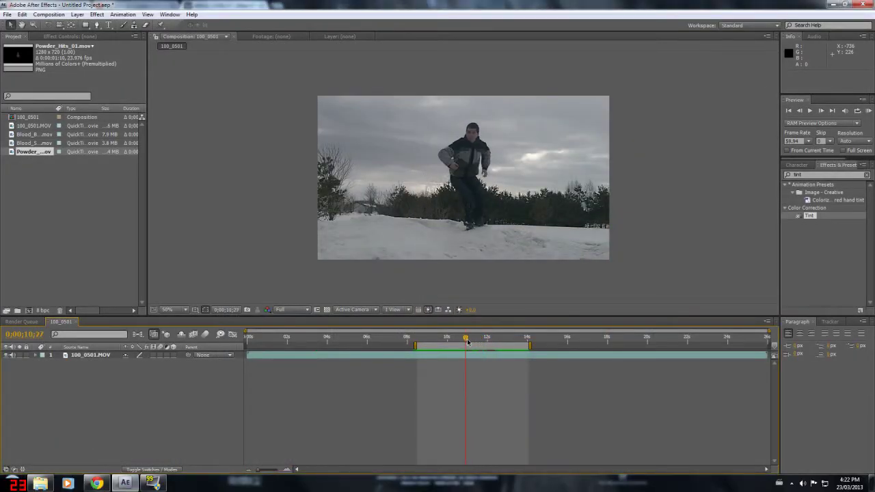
pyautogui.click(41, 483)
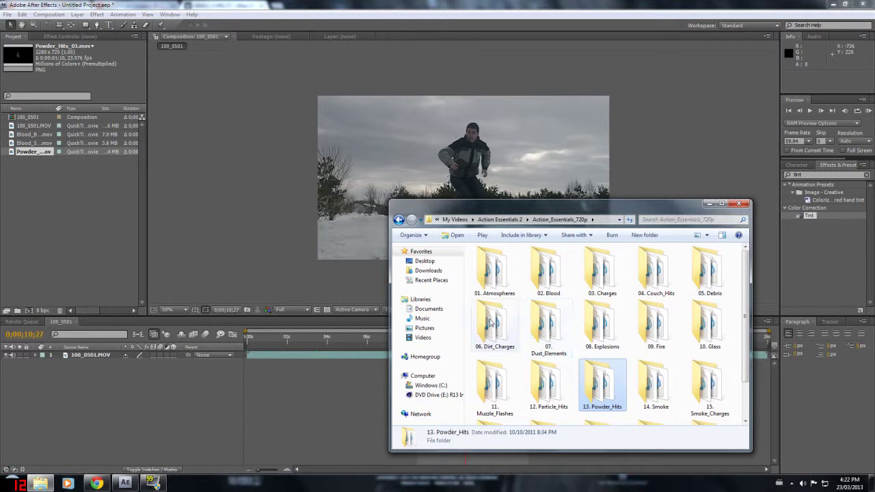
pyautogui.click(706, 204)
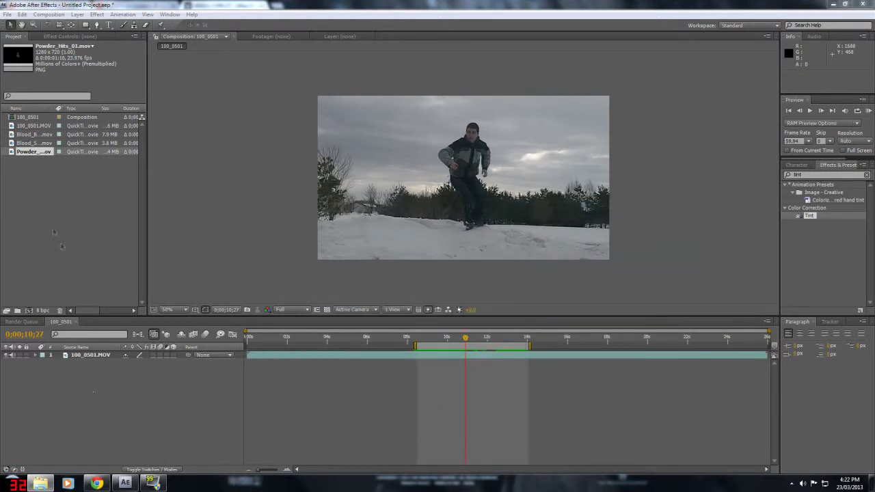
pyautogui.click(41, 483)
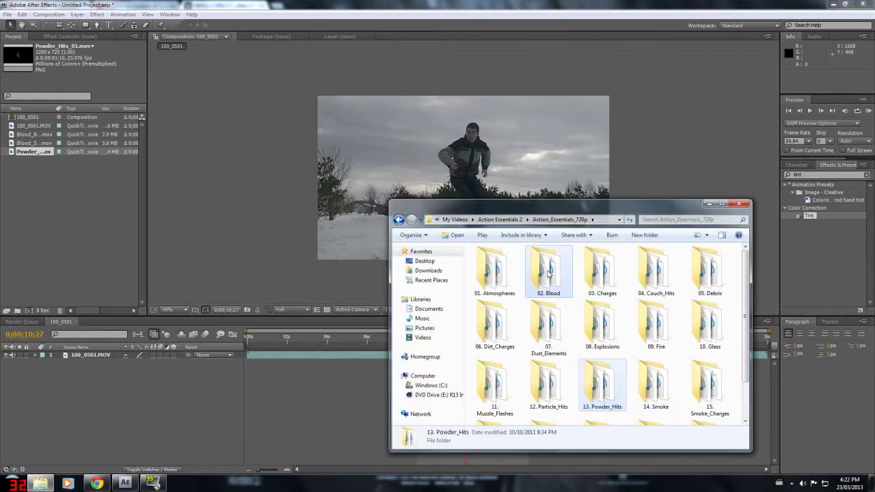
pyautogui.doubleClick(548, 273)
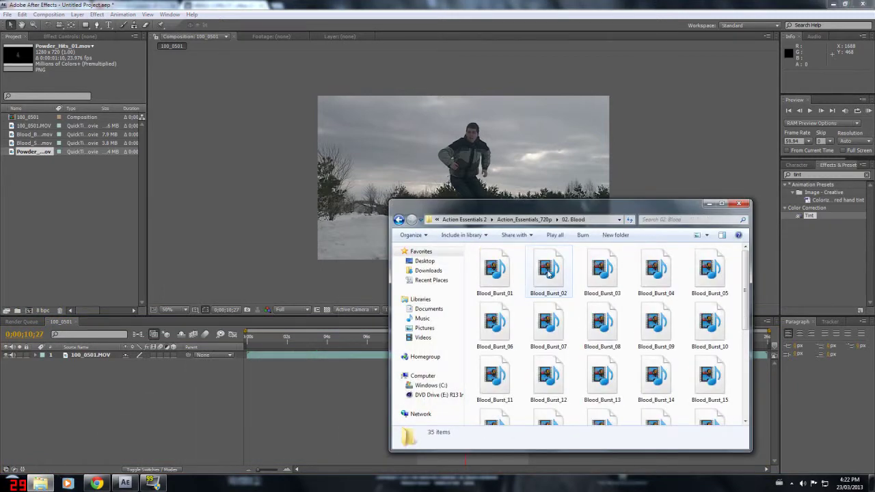
pyautogui.click(707, 203)
# Add Blood_Burst_12.mov above the footage, starting at the hit frame 0;00;11;00
pyautogui.click(35, 135)
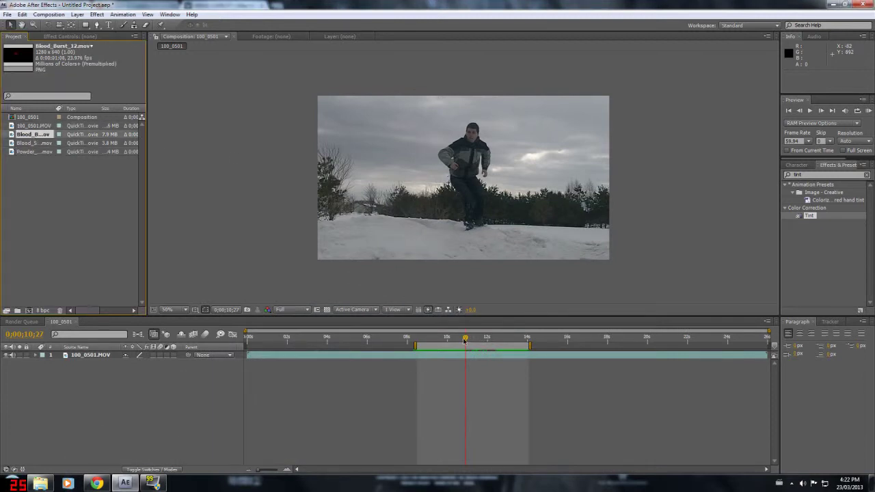
pyautogui.moveTo(465, 337); pyautogui.dragTo(468, 338)
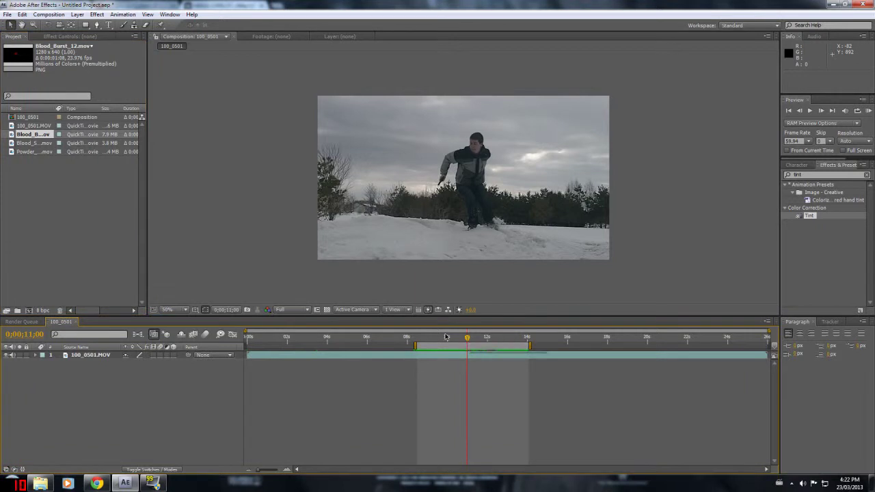
pyautogui.moveTo(35, 135); pyautogui.dragTo(468, 353)
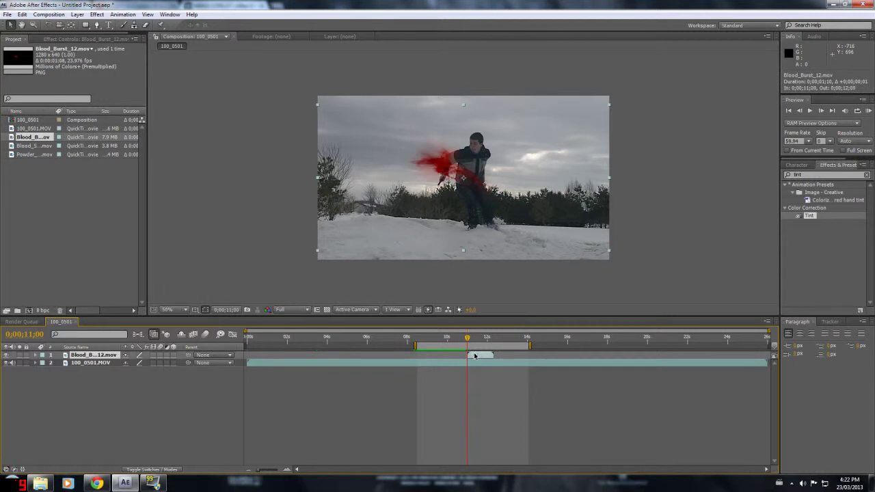
# Scale the Blood_Burst_12.mov layer to 69% and position it over the man's chest at about 764, 364
pyautogui.moveTo(446, 172); pyautogui.dragTo(477, 183)
pyautogui.click(93, 355)
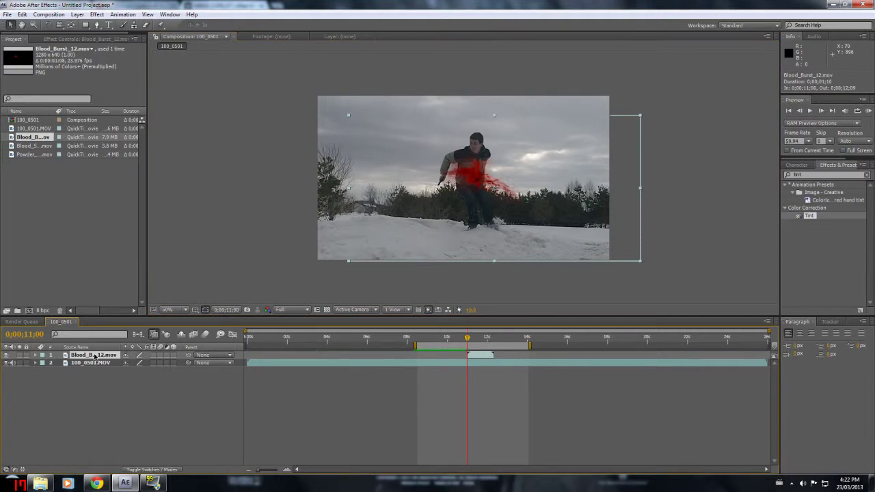
pyautogui.press('s')
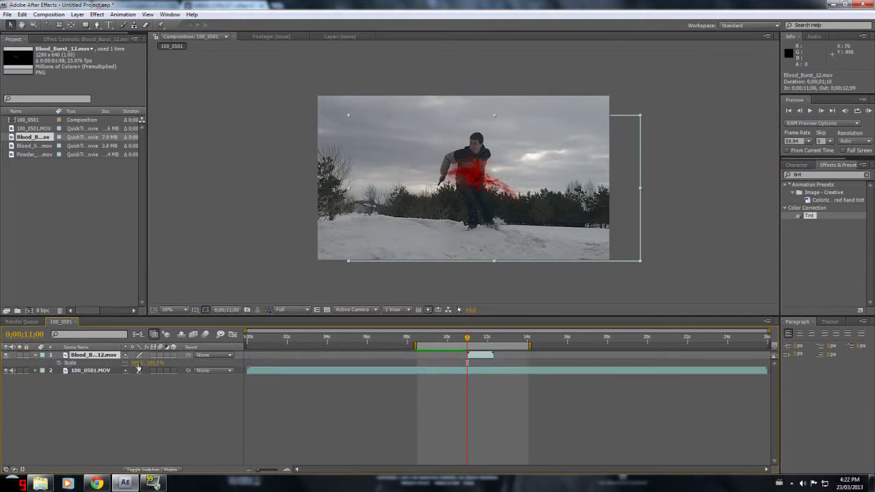
pyautogui.moveTo(137, 363); pyautogui.dragTo(124, 365)
pyautogui.moveTo(490, 183); pyautogui.dragTo(486, 173)
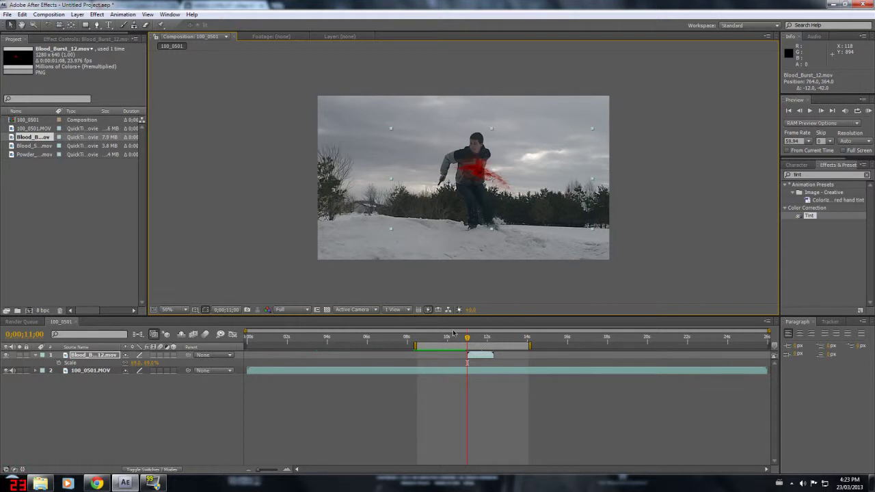
# Select the Blood_Squirt_Up_01.mov footage in the project and set the current time to 0;00;11;02
pyautogui.moveTo(468, 338)
pyautogui.mouseDown()
pyautogui.moveTo(480, 340)
pyautogui.moveTo(469, 344)
pyautogui.mouseUp()
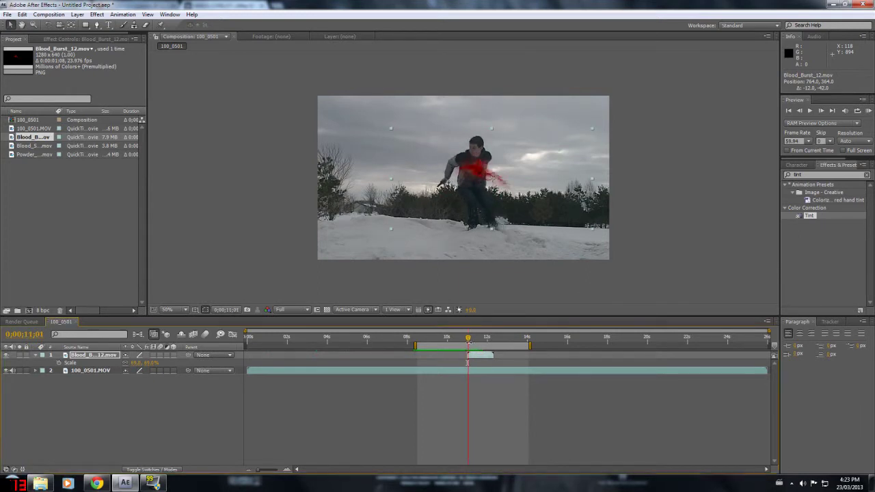
pyautogui.click(31, 146)
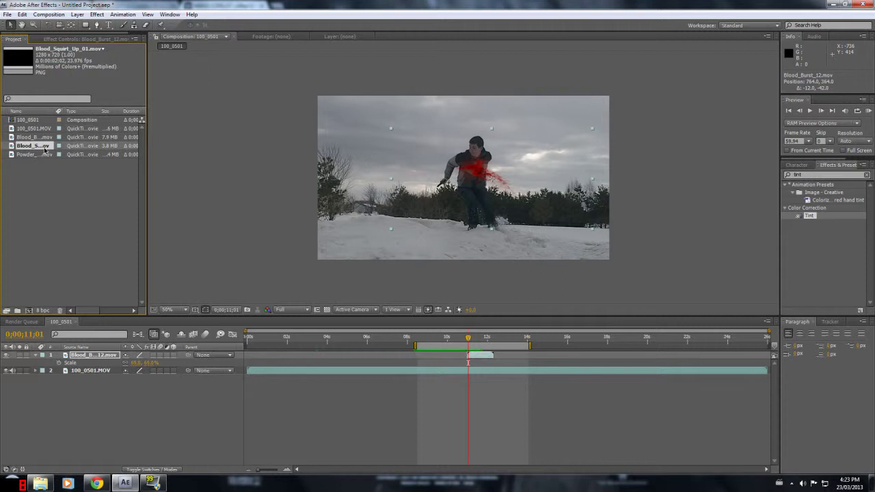
pyautogui.moveTo(468, 337)
pyautogui.mouseDown()
pyautogui.moveTo(479, 340)
pyautogui.moveTo(468, 346)
pyautogui.mouseUp()
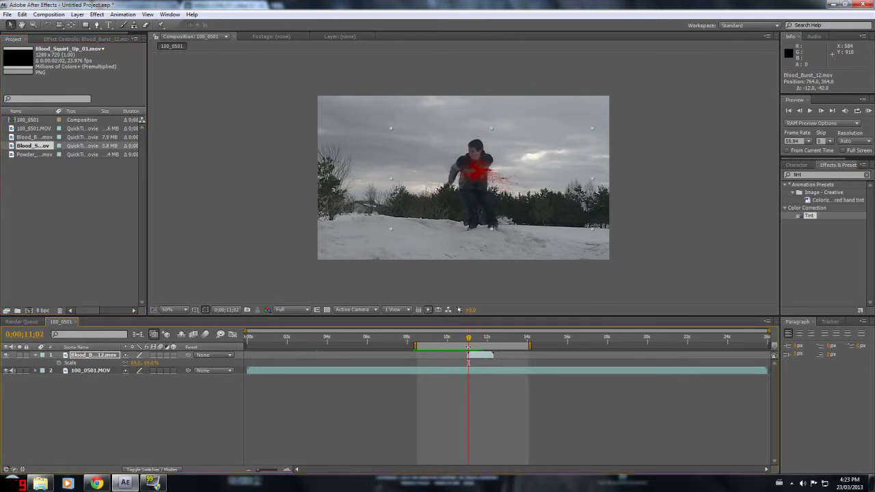
# Select Powder_Hits_01.mov in the project and browse the Action_Essentials_720p folders in Windows Explorer before returning to After Effects
pyautogui.click(42, 154)
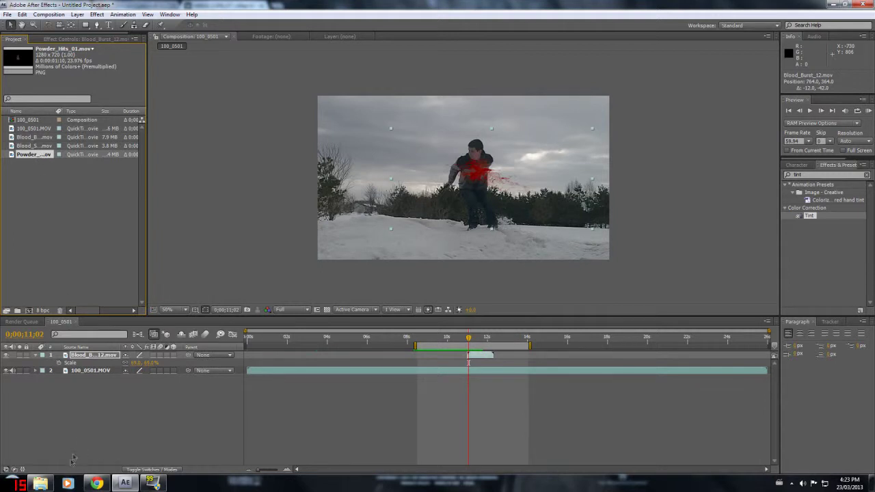
pyautogui.click(41, 483)
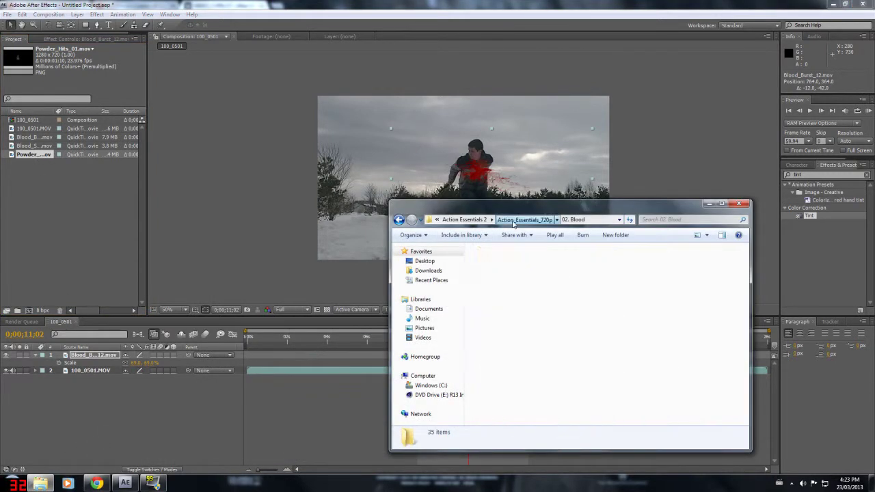
pyautogui.click(513, 223)
pyautogui.click(623, 387)
pyautogui.doubleClick(602, 386)
pyautogui.click(252, 234)
# Add Powder_Hits_01.mov between the Blood_Burst_12.mov layer and the footage, starting at the hit frame 0;00;11;00
pyautogui.moveTo(23, 161); pyautogui.dragTo(472, 370)
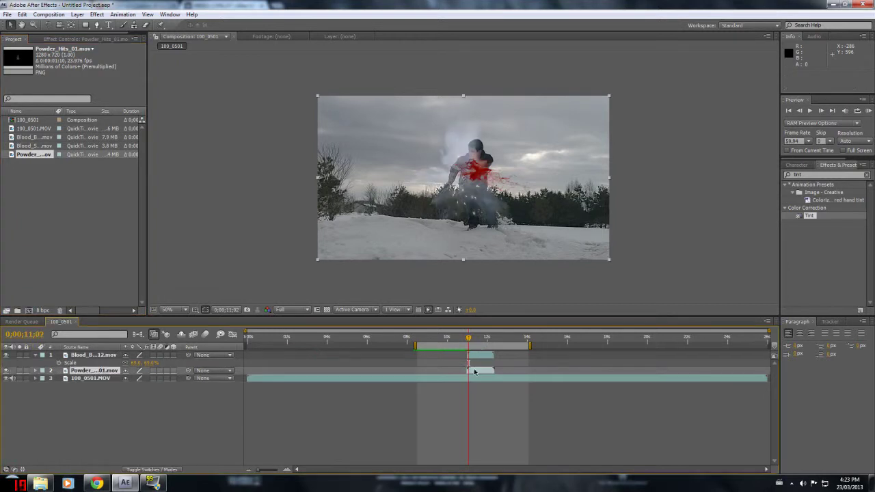
pyautogui.click(465, 338)
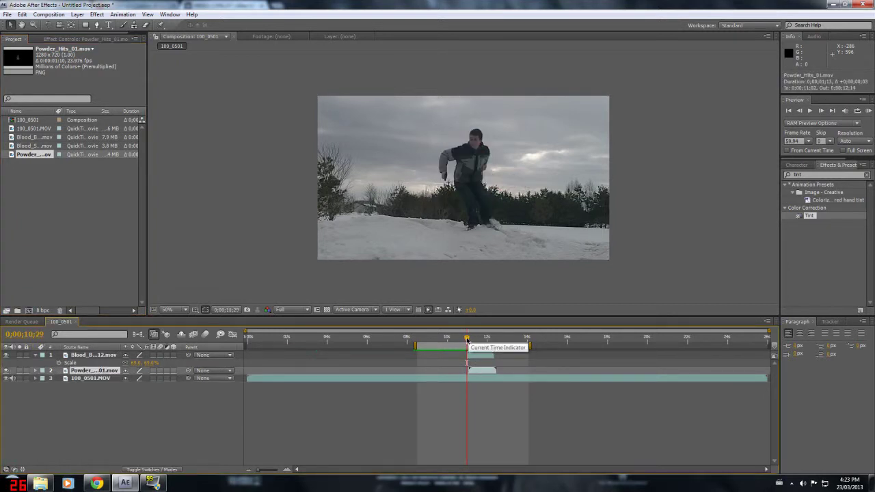
pyautogui.press('pagedown')
pyautogui.moveTo(475, 375); pyautogui.dragTo(476, 371)
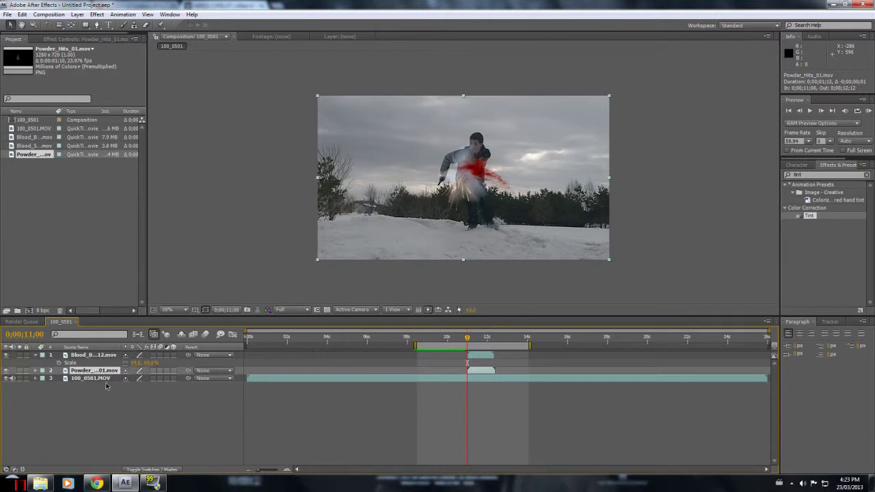
# Position the Powder_Hits_01.mov layer over the man's chest at about 682, 328 and scale it to 68%
pyautogui.press('s')
pyautogui.moveTo(135, 379); pyautogui.dragTo(106, 380)
pyautogui.moveTo(460, 186); pyautogui.dragTo(470, 179)
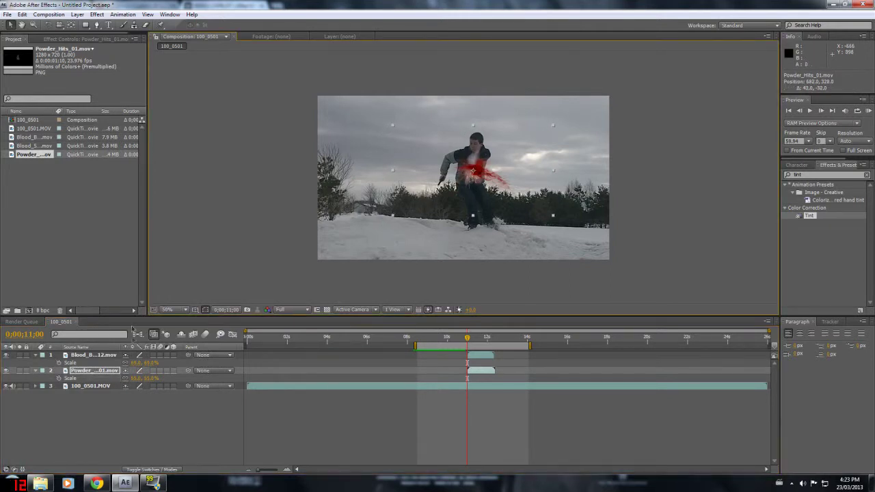
pyautogui.moveTo(136, 379); pyautogui.dragTo(145, 379)
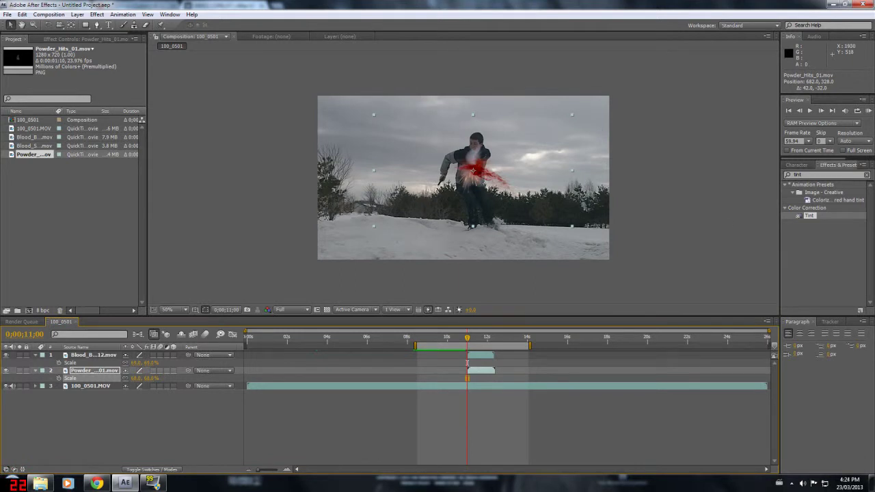
# Apply Tint to the Powder_Hits_01.mov layer with white mapped to red FF0000, and set the layer's scale to 47%
pyautogui.click(867, 175)
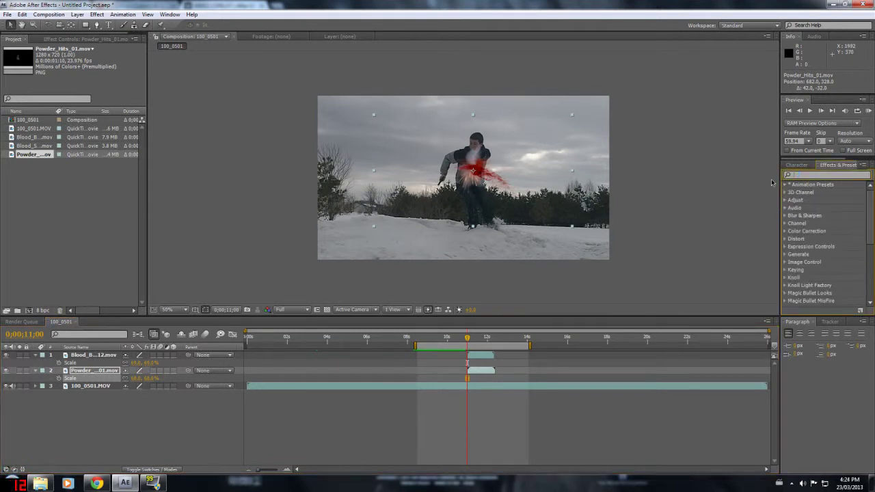
pyautogui.write('tint')
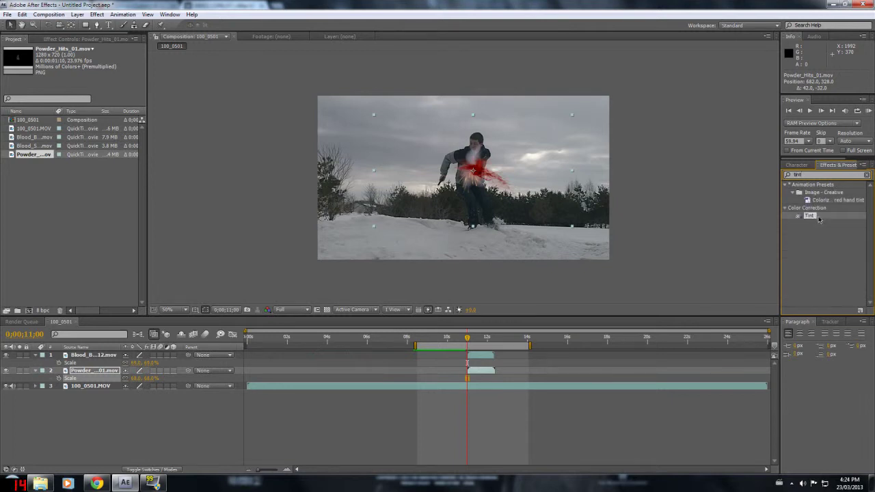
pyautogui.moveTo(808, 219); pyautogui.dragTo(481, 369)
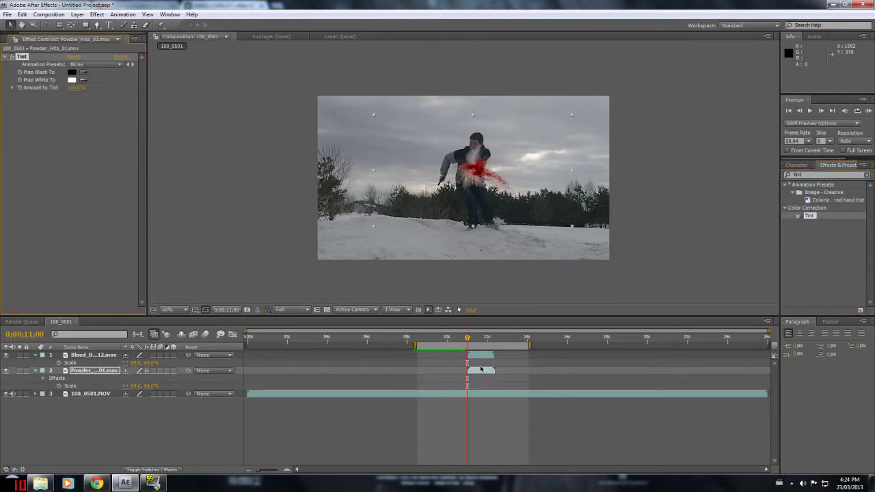
pyautogui.click(69, 81)
pyautogui.click(325, 207)
pyautogui.moveTo(395, 216); pyautogui.dragTo(426, 194)
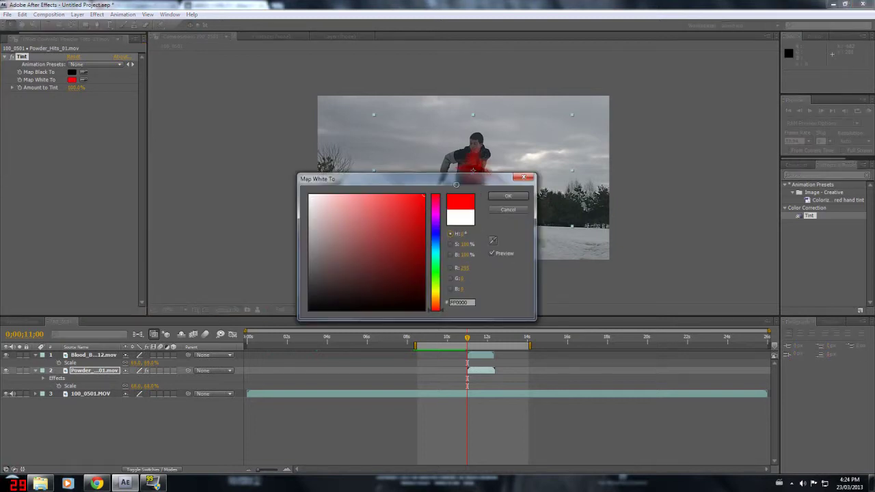
pyautogui.click(505, 196)
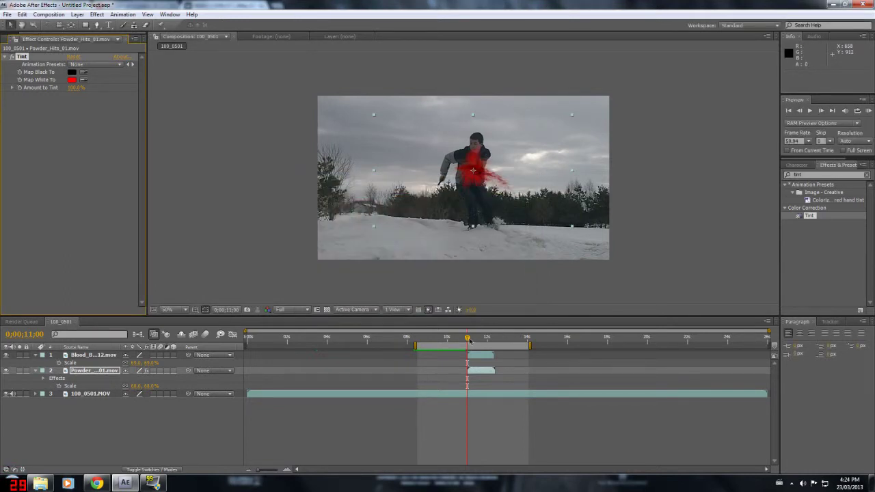
pyautogui.moveTo(467, 339)
pyautogui.mouseDown()
pyautogui.moveTo(479, 337)
pyautogui.moveTo(465, 339)
pyautogui.moveTo(473, 340)
pyautogui.mouseUp()
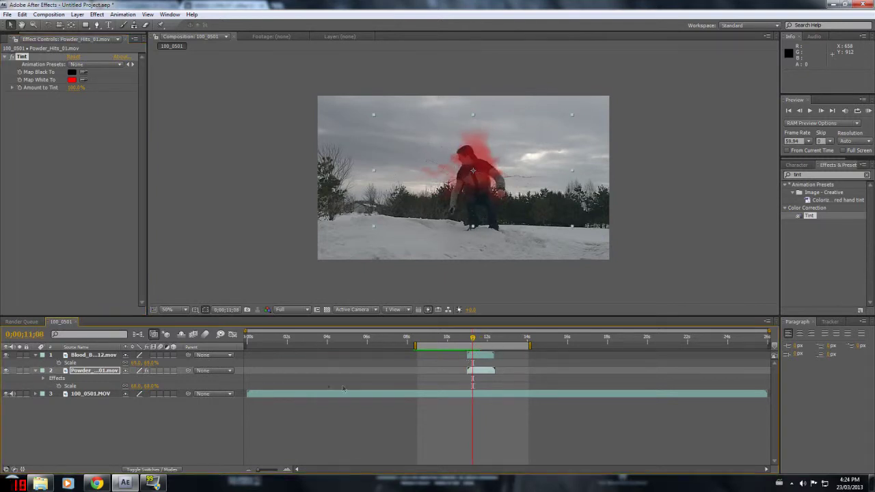
pyautogui.moveTo(135, 386); pyautogui.dragTo(126, 386)
# Keyframe the tinted powder layer's opacity from 100% at 0;00;11;22 to 0% at 0;00;12;01
pyautogui.moveTo(473, 339); pyautogui.dragTo(482, 340)
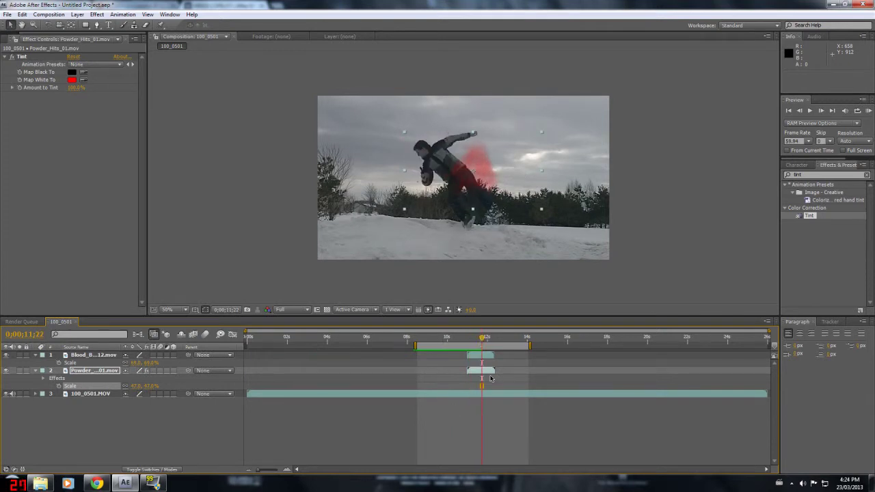
pyautogui.click(489, 372)
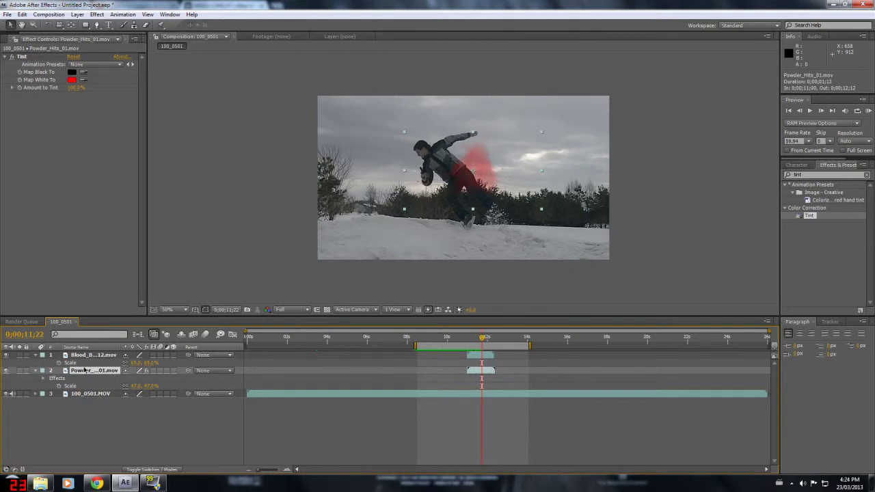
pyautogui.press('t')
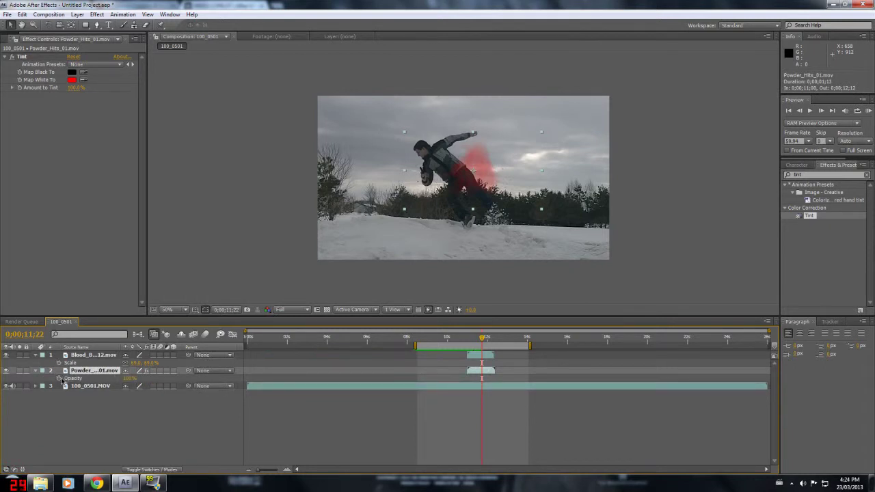
pyautogui.click(98, 378)
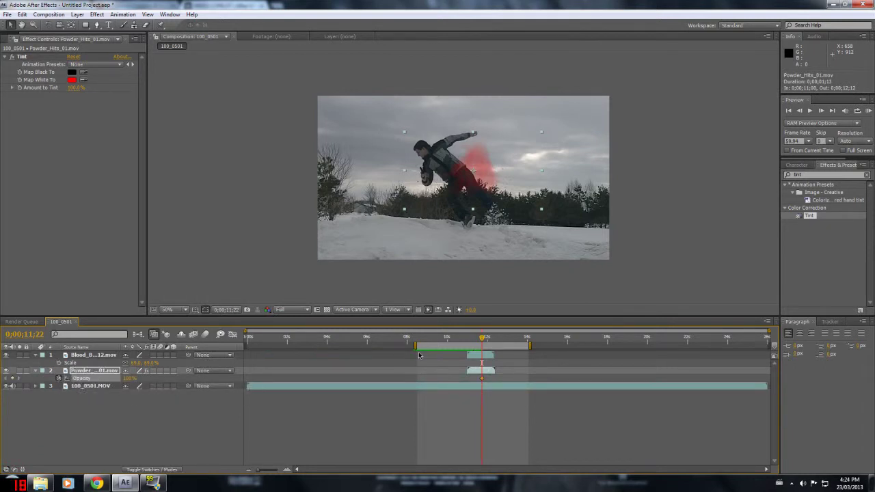
pyautogui.moveTo(481, 340); pyautogui.dragTo(488, 340)
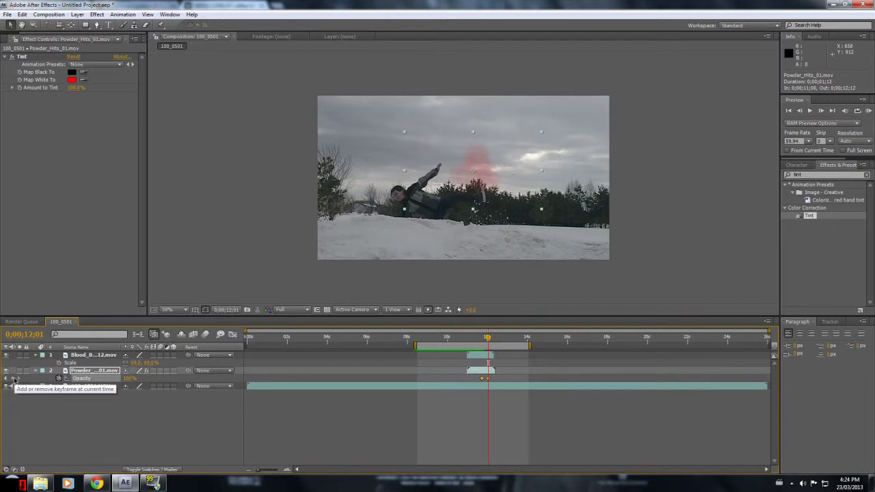
pyautogui.click(129, 377)
pyautogui.write('0')
pyautogui.click(163, 410)
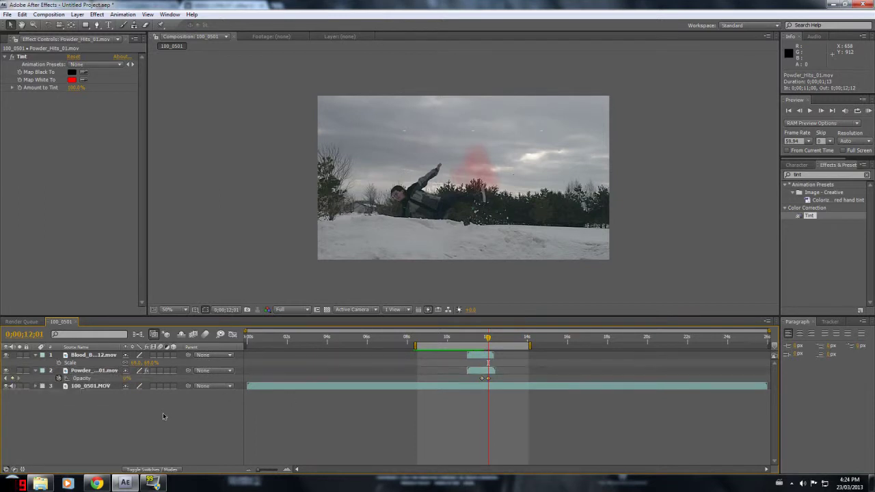
# Add a second Powder_Hits_01.mov above all other layers, starting at about 0;00;11;00
pyautogui.moveTo(488, 337); pyautogui.dragTo(468, 358)
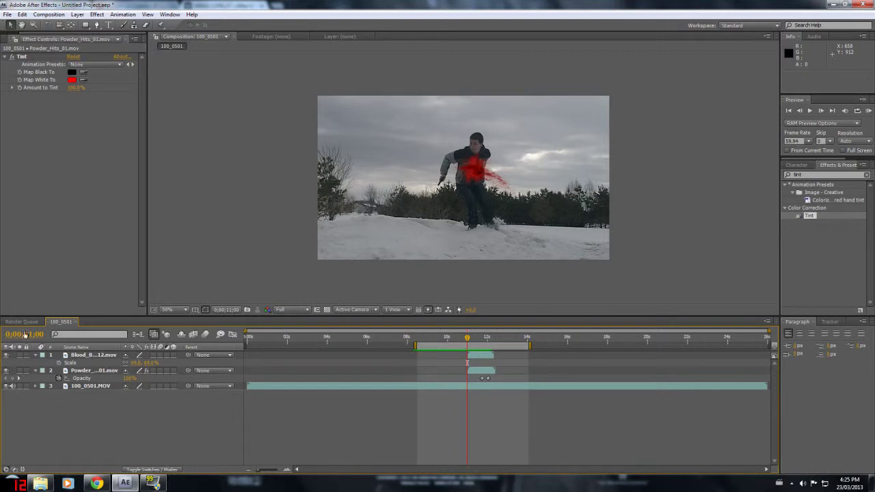
pyautogui.click(9, 40)
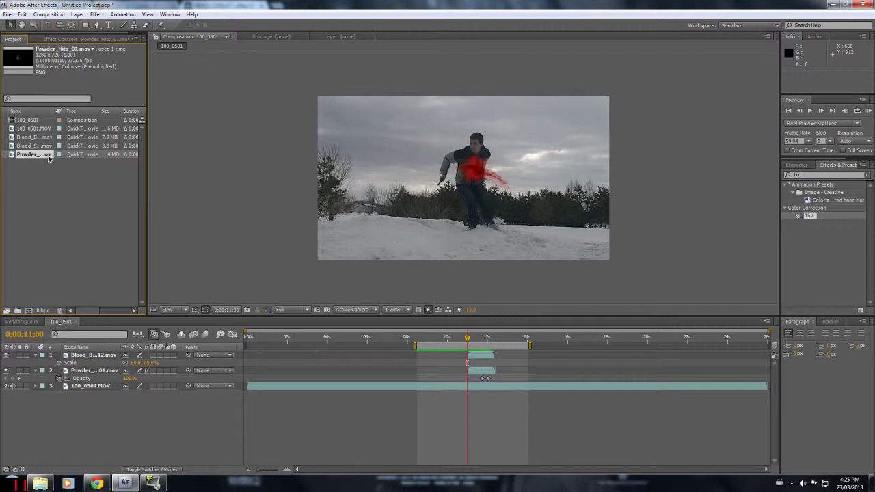
pyautogui.moveTo(48, 159); pyautogui.dragTo(467, 357)
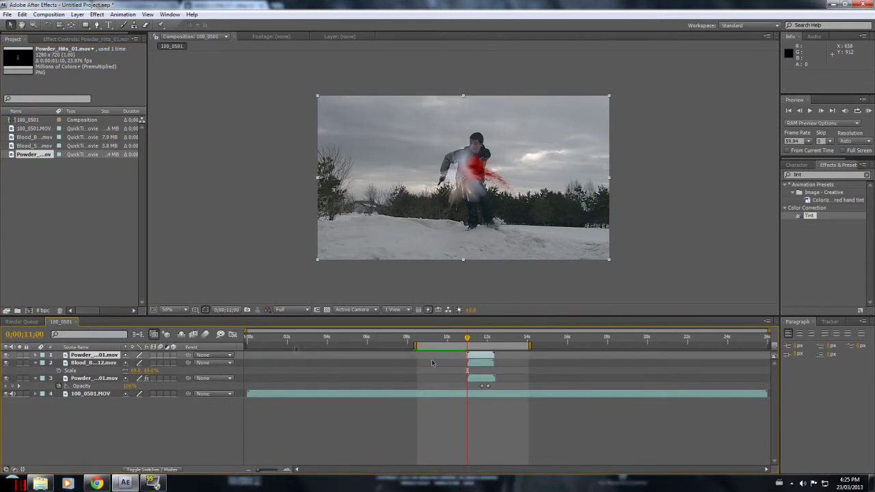
# Scale the new topmost powder layer to 21% and position it over the man's chest at about 686, 324
pyautogui.press('s')
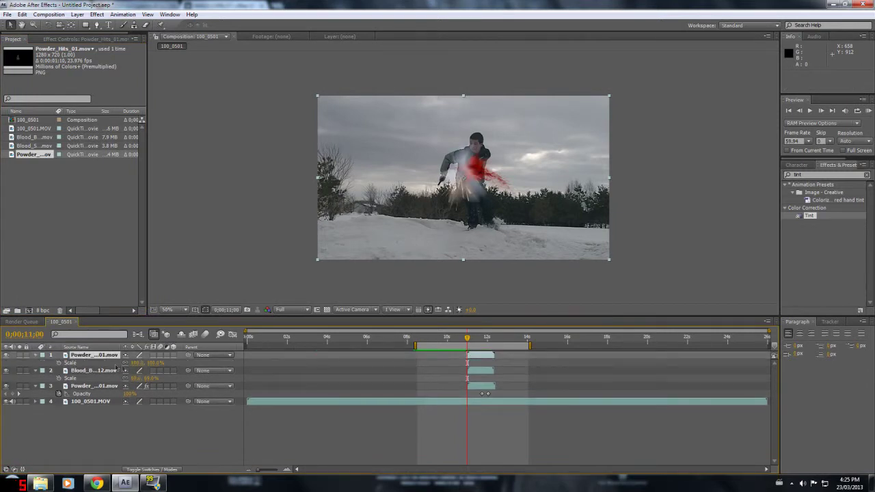
pyautogui.hotkey('ctrl', 'v')
pyautogui.moveTo(135, 362); pyautogui.dragTo(100, 362)
pyautogui.moveTo(466, 180); pyautogui.dragTo(477, 172)
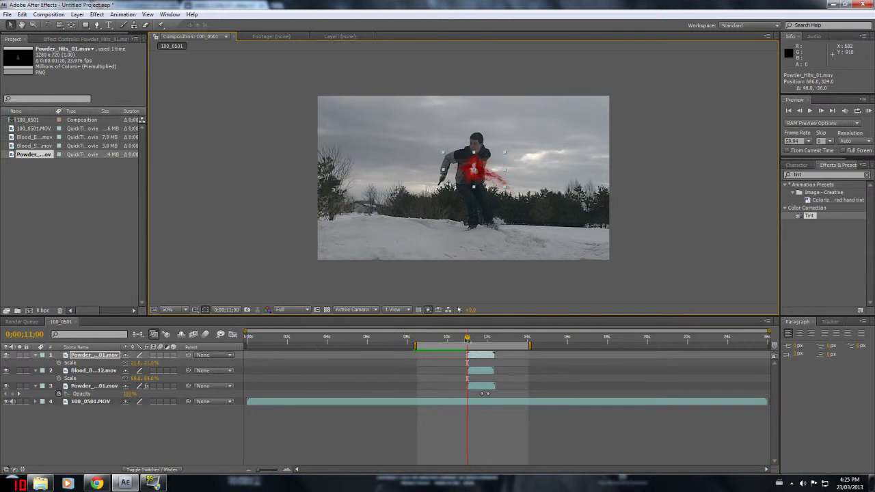
# Keyframe the topmost powder layer's opacity from 50% at 0;00;11;16 to 0% at 0;00;11;24
pyautogui.moveTo(467, 338); pyautogui.dragTo(469, 338)
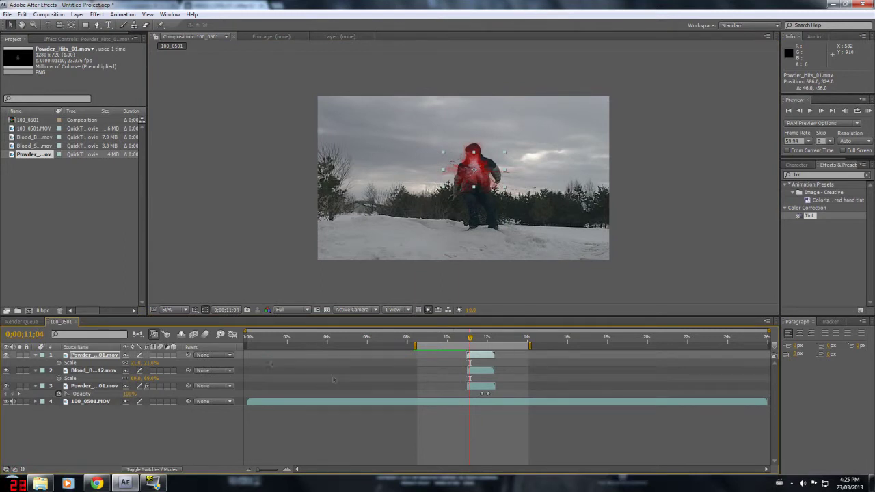
pyautogui.click(109, 357)
pyautogui.press('t')
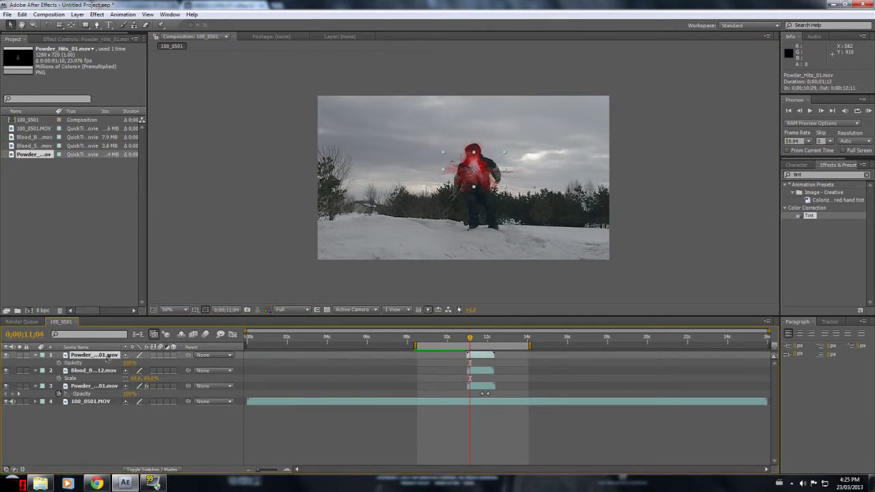
pyautogui.moveTo(127, 364); pyautogui.dragTo(106, 363)
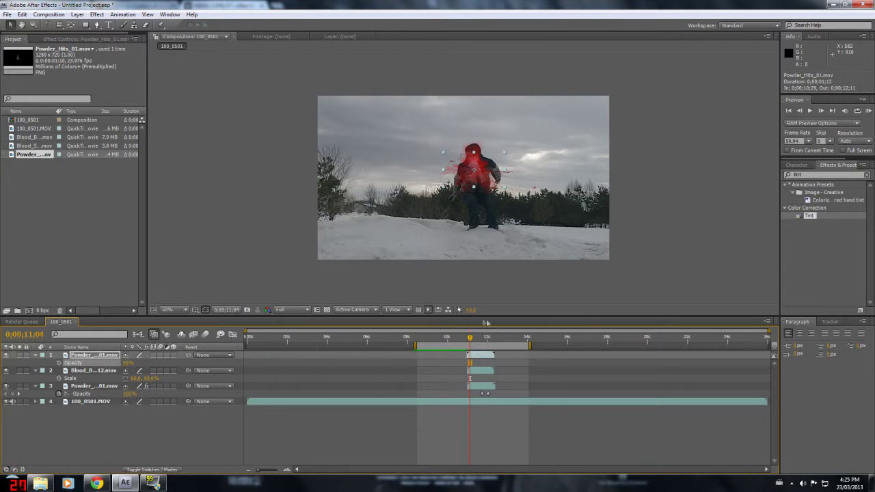
pyautogui.moveTo(471, 338); pyautogui.dragTo(477, 343)
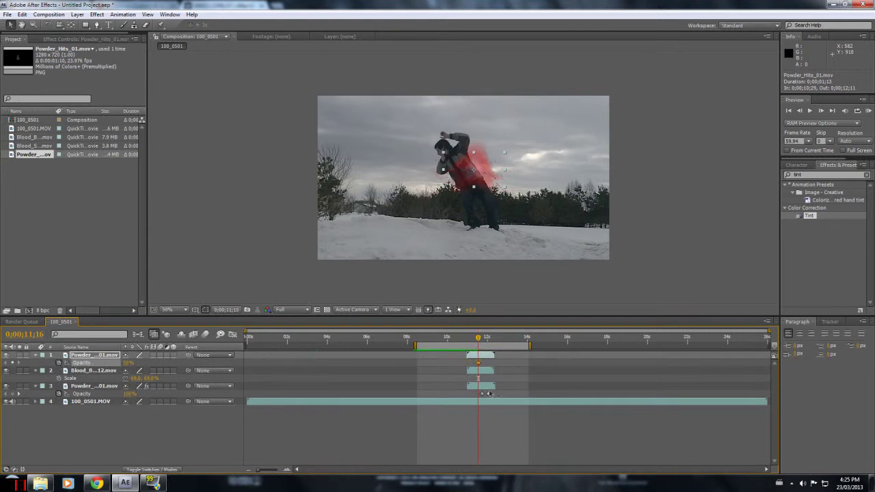
pyautogui.moveTo(478, 341); pyautogui.dragTo(483, 340)
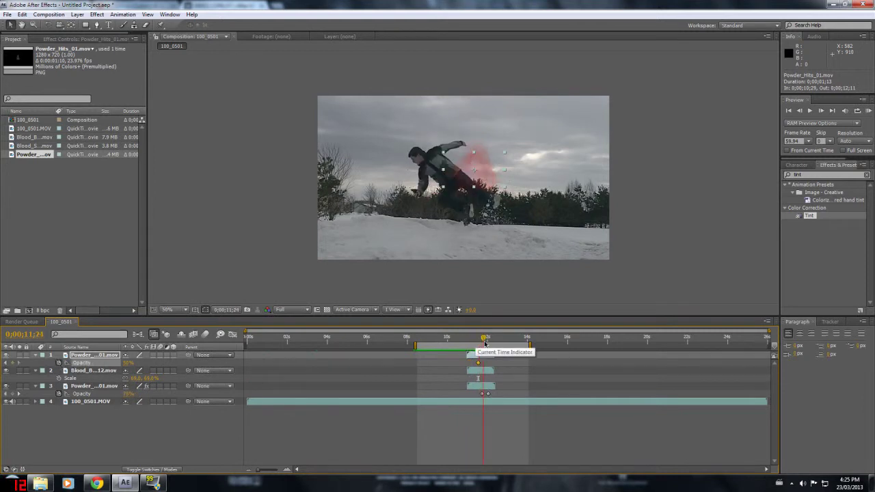
pyautogui.click(129, 365)
pyautogui.write('0')
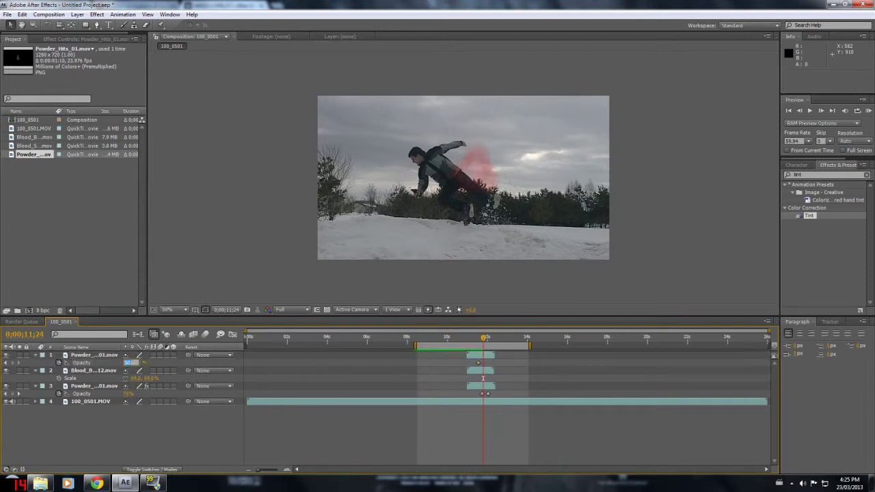
pyautogui.press('Return')
# Play a RAM preview of the composition and scrub through the frames around the hit to review the blood effect
pyautogui.moveTo(482, 341); pyautogui.dragTo(460, 341)
pyautogui.click(48, 15)
pyautogui.moveTo(72, 115)
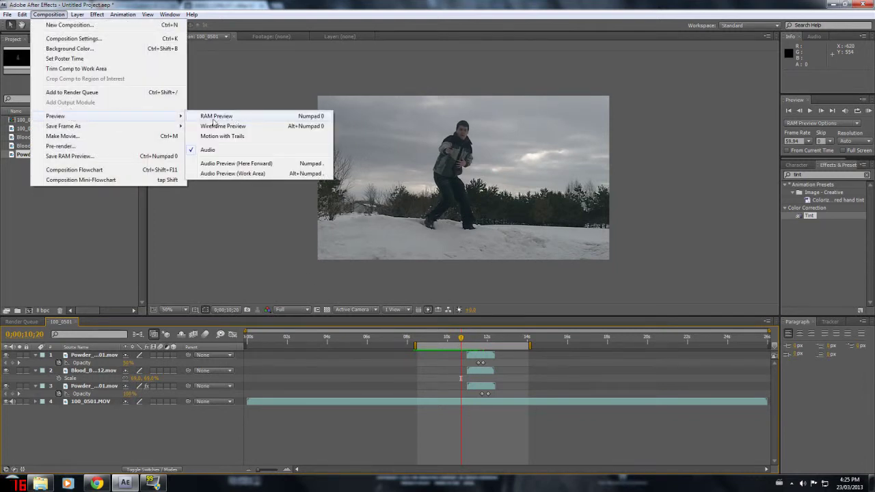
pyautogui.click(213, 117)
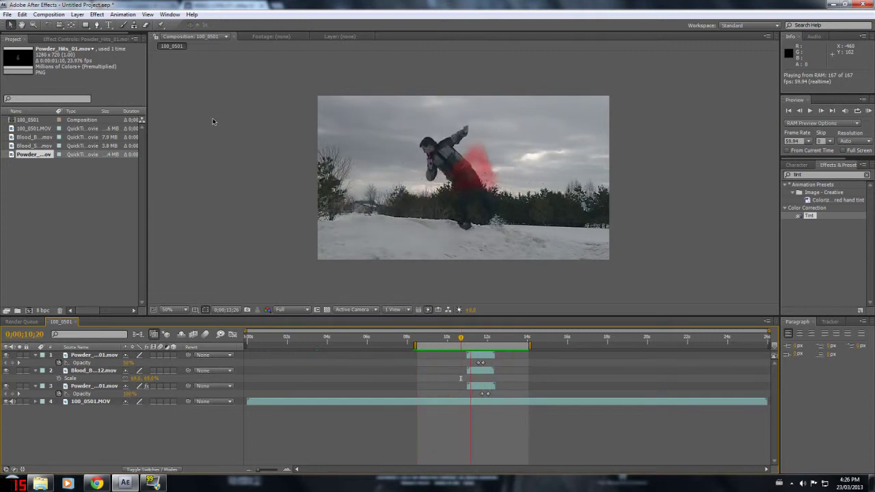
pyautogui.press('space')
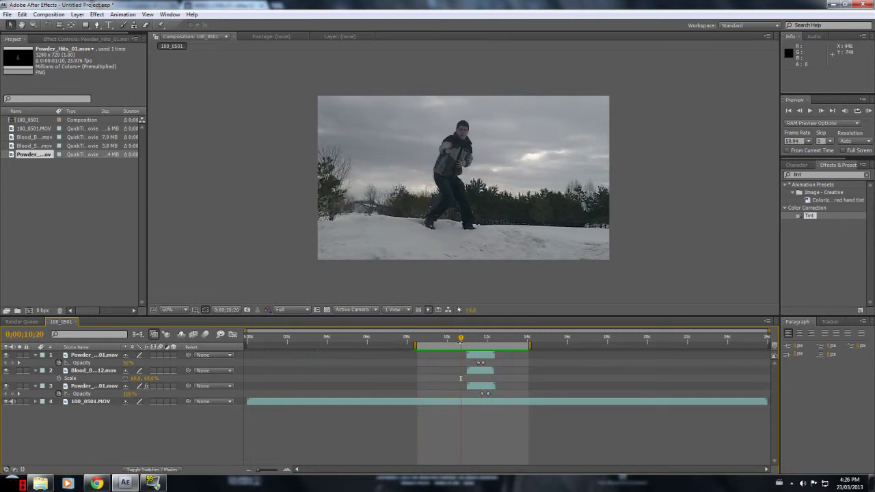
pyautogui.moveTo(461, 341)
pyautogui.mouseDown()
pyautogui.moveTo(489, 340)
pyautogui.moveTo(463, 346)
pyautogui.moveTo(490, 341)
pyautogui.moveTo(469, 346)
pyautogui.moveTo(491, 352)
pyautogui.moveTo(465, 340)
pyautogui.mouseUp()
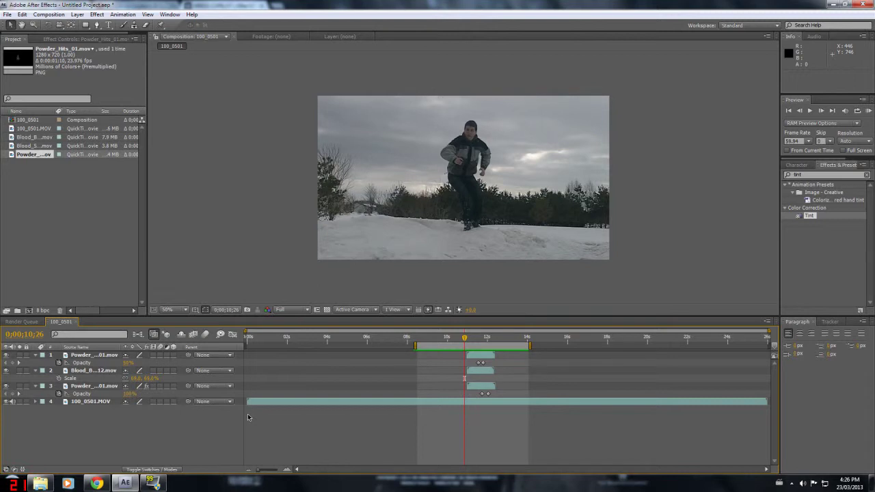
pyautogui.moveTo(468, 340)
pyautogui.mouseDown()
pyautogui.moveTo(487, 336)
pyautogui.moveTo(448, 344)
pyautogui.moveTo(487, 337)
pyautogui.moveTo(468, 338)
pyautogui.mouseUp()
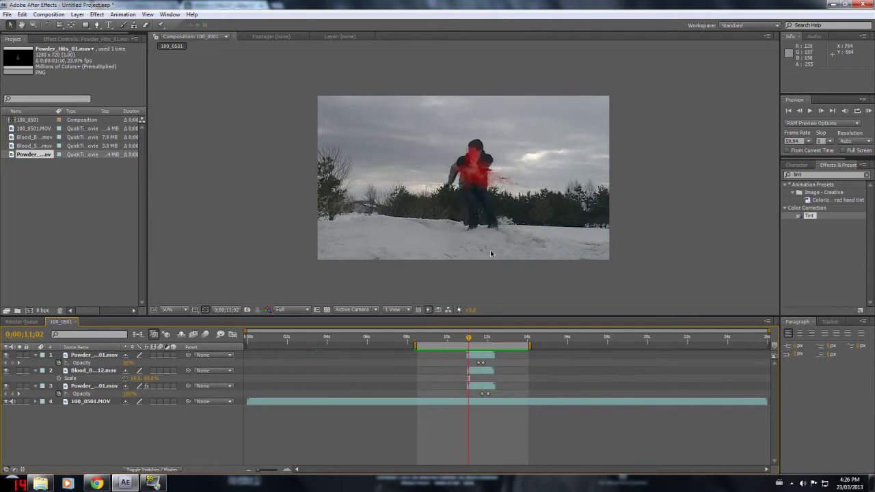
pyautogui.press('space')
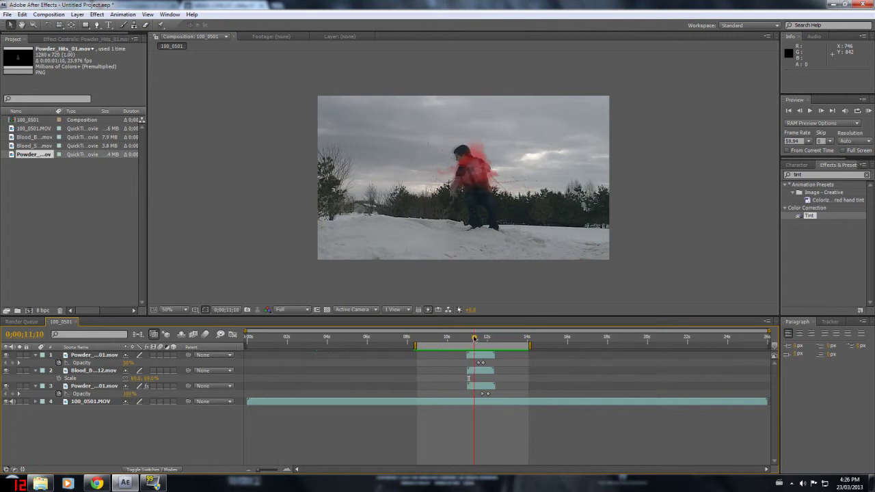